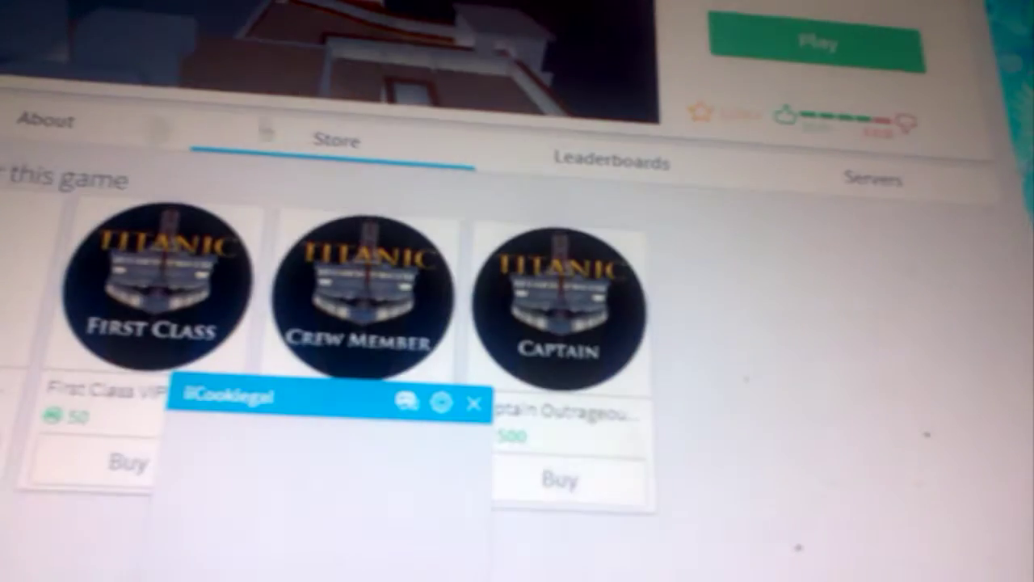
{"action": "scroll", "coordinate": [404, 267], "scroll_direction": "down", "scroll_amount": 1}
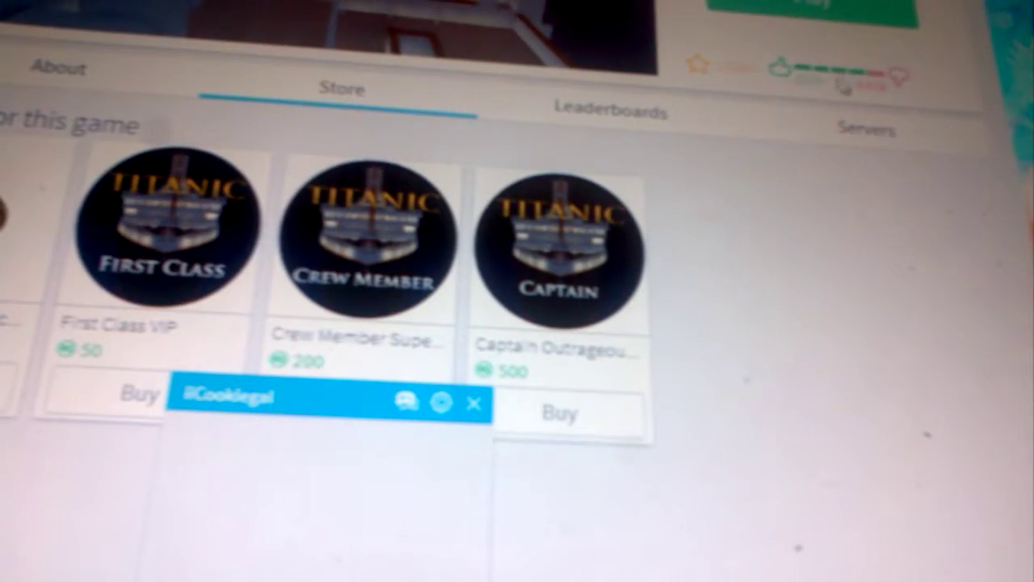